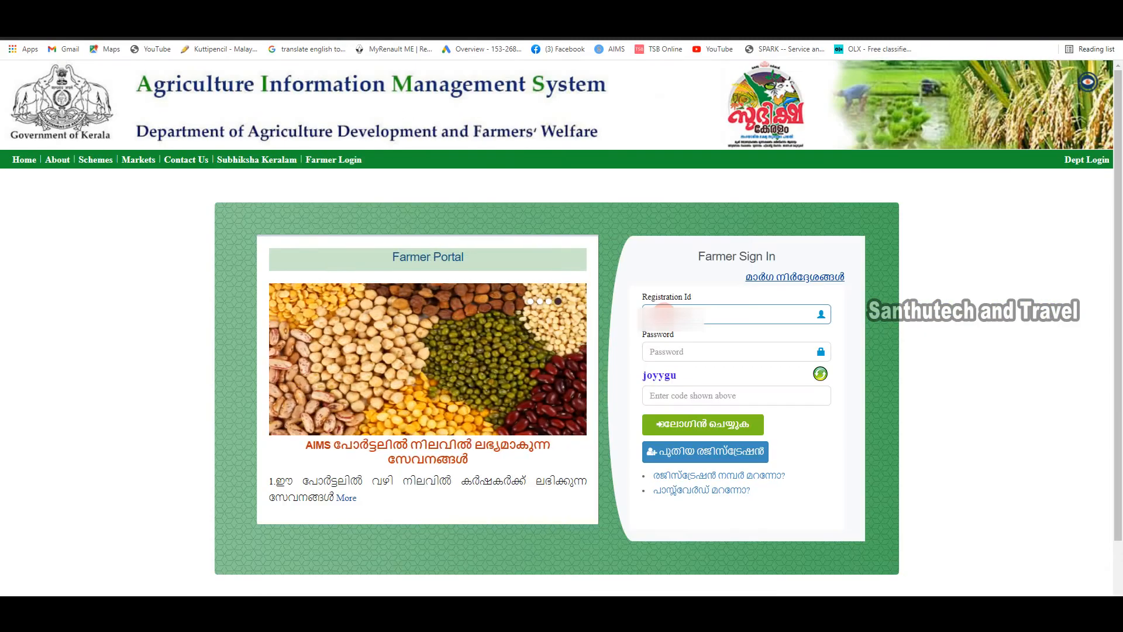
Sign in to the farmer portal by entering the account password and the displayed verification code
click(665, 352)
text(•)
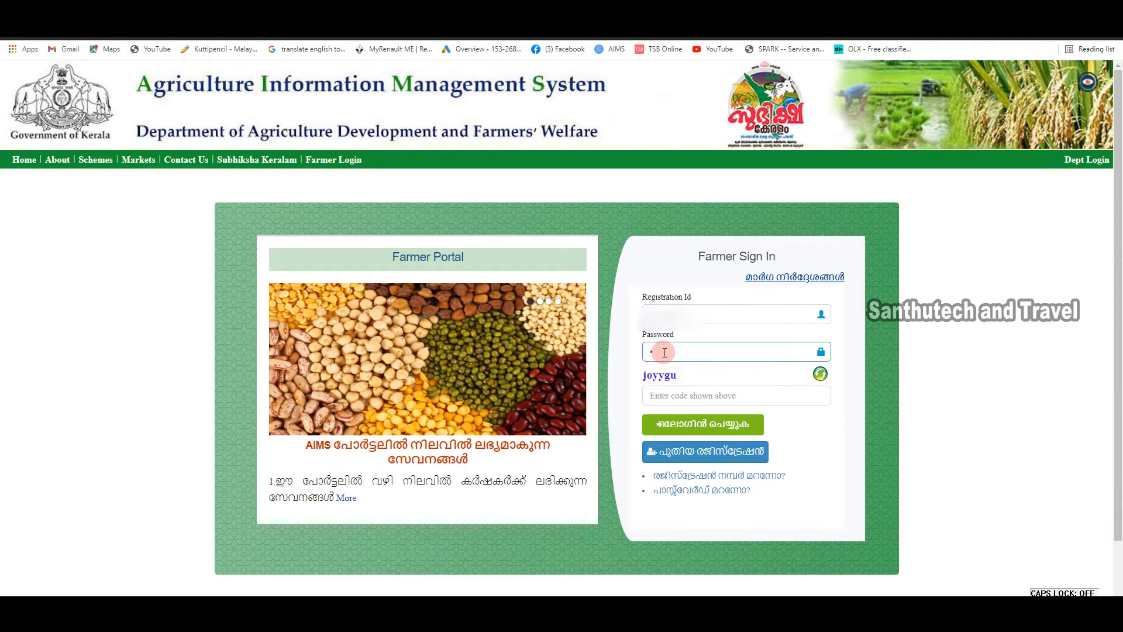
text(•••••••)
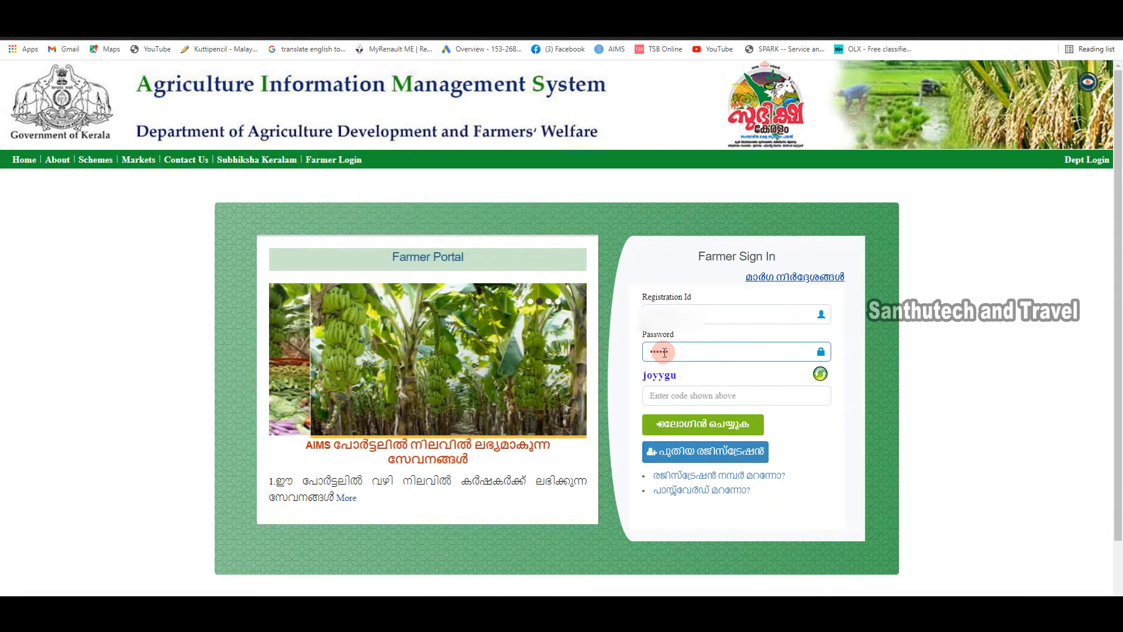
text(••)
click(657, 395)
text(joyygu)
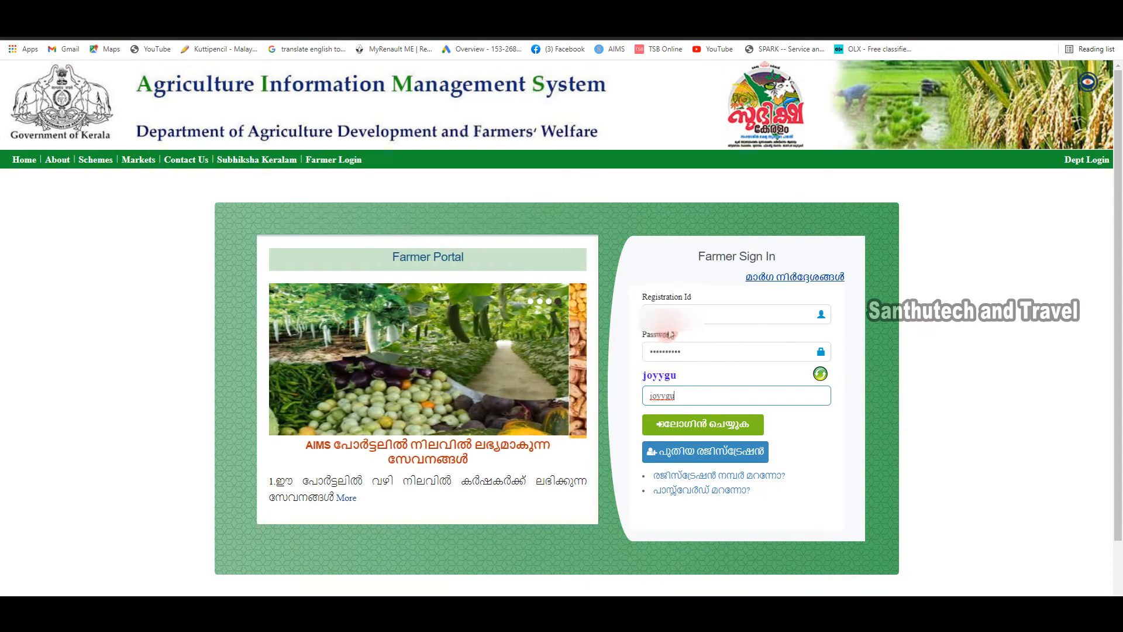
click(676, 426)
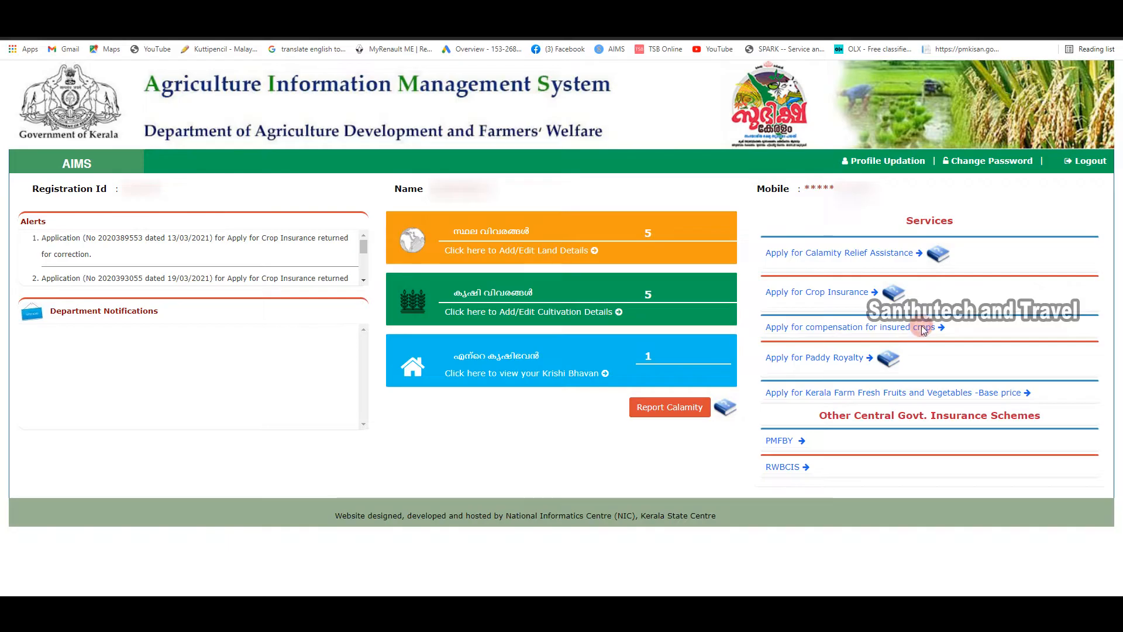
Start a new compensation application for insured crops at THIRUPURAM KRISHI BHAVAN for Heavy Rain and Cyclone on 14/05/2021 and list the insured crops
click(922, 327)
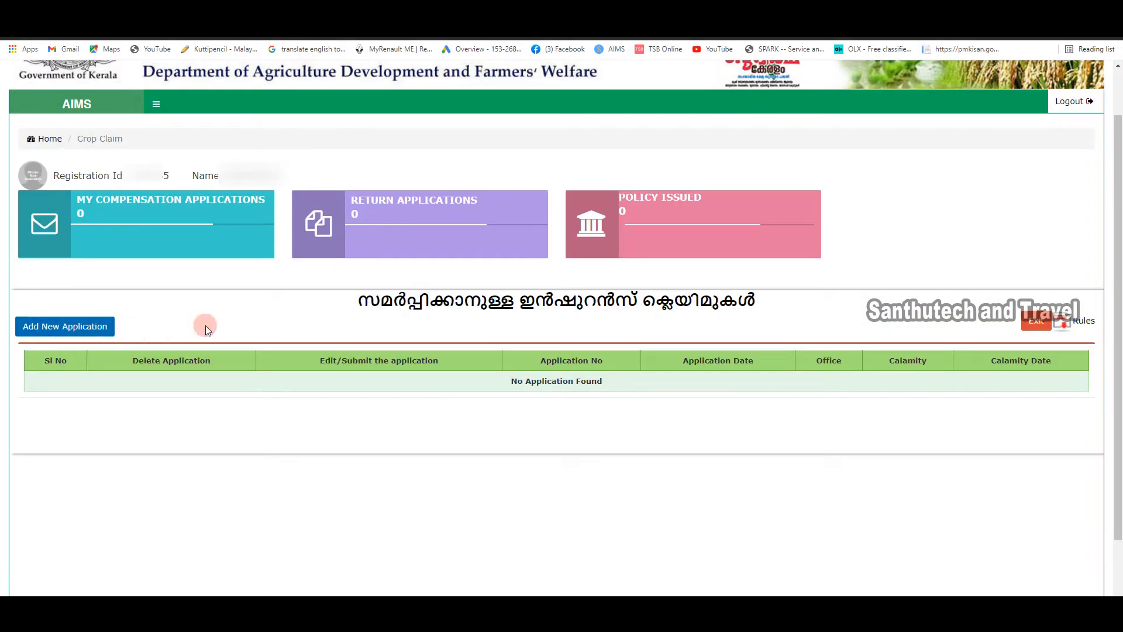
click(106, 329)
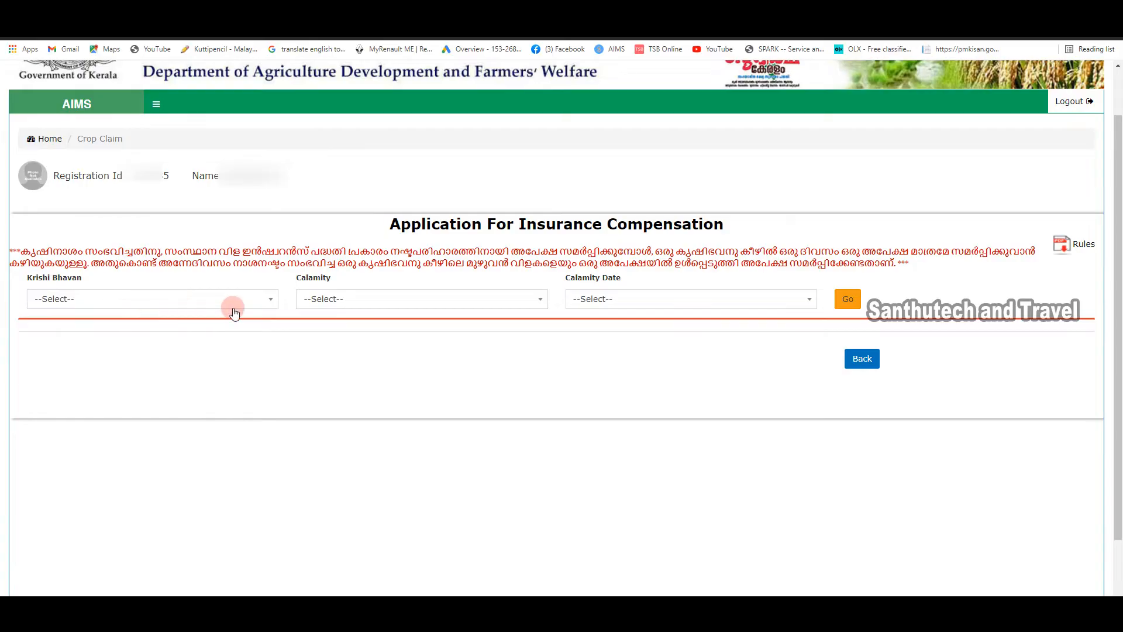
click(262, 304)
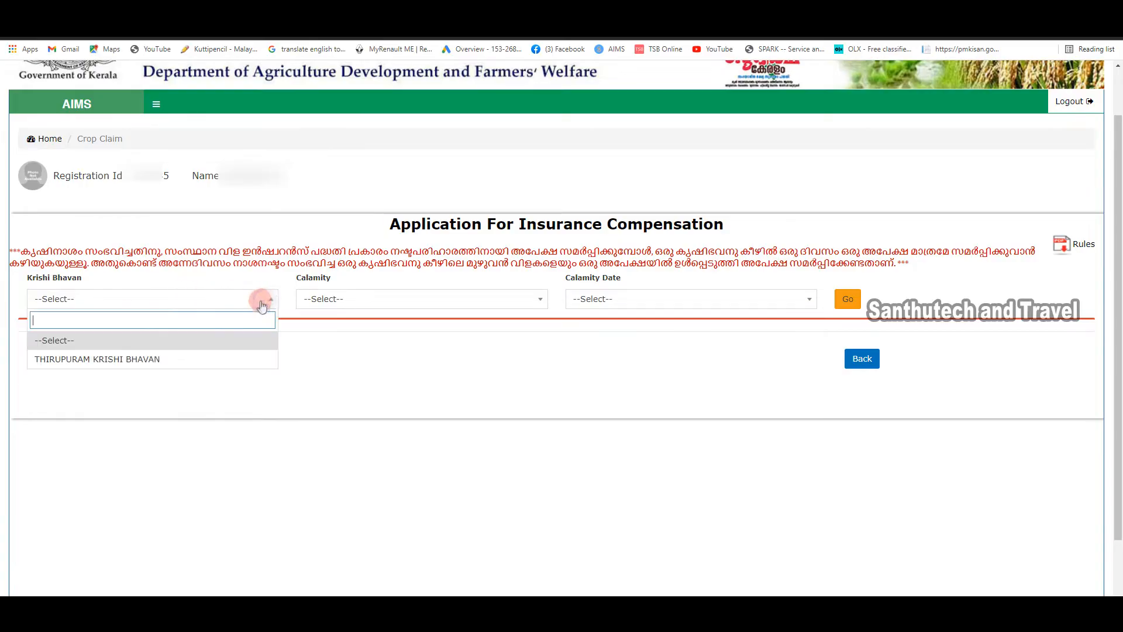
click(80, 360)
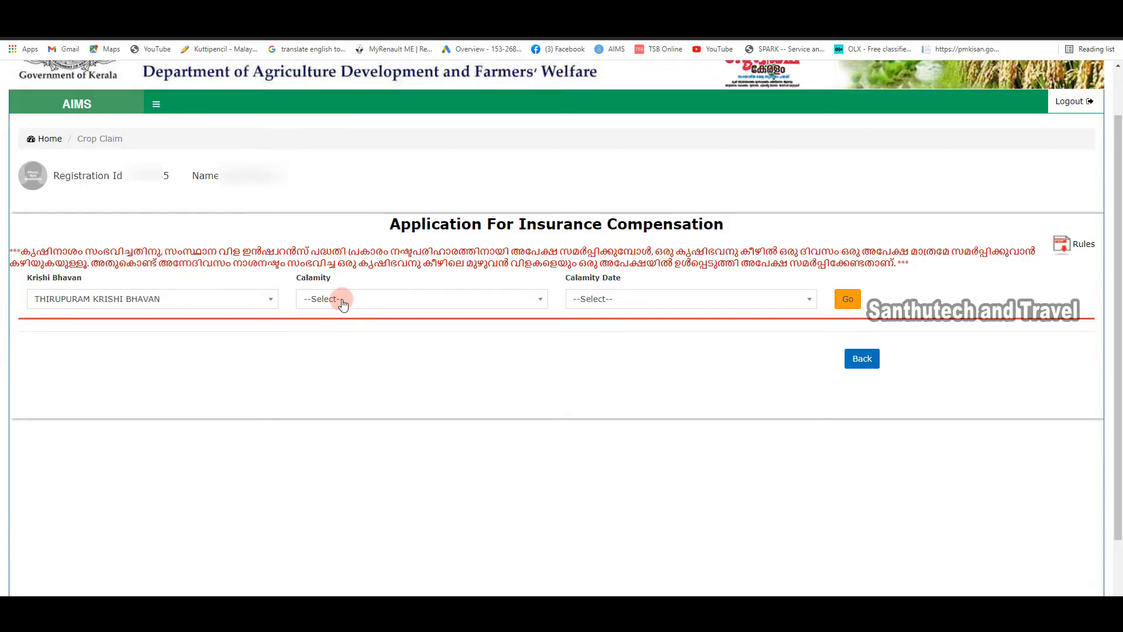
click(497, 297)
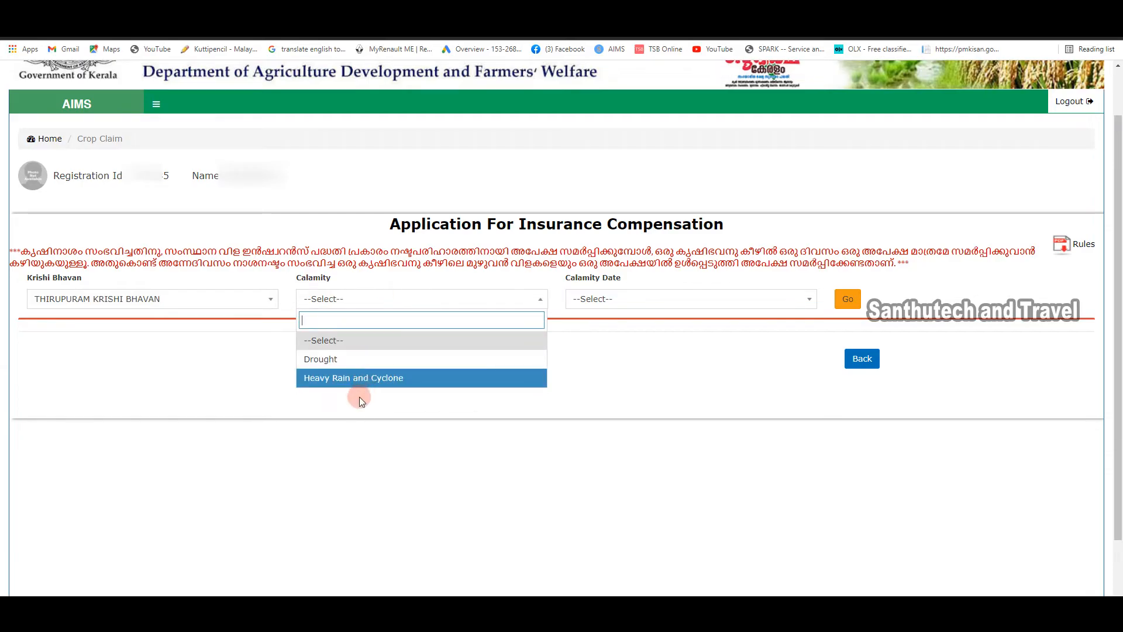
click(367, 379)
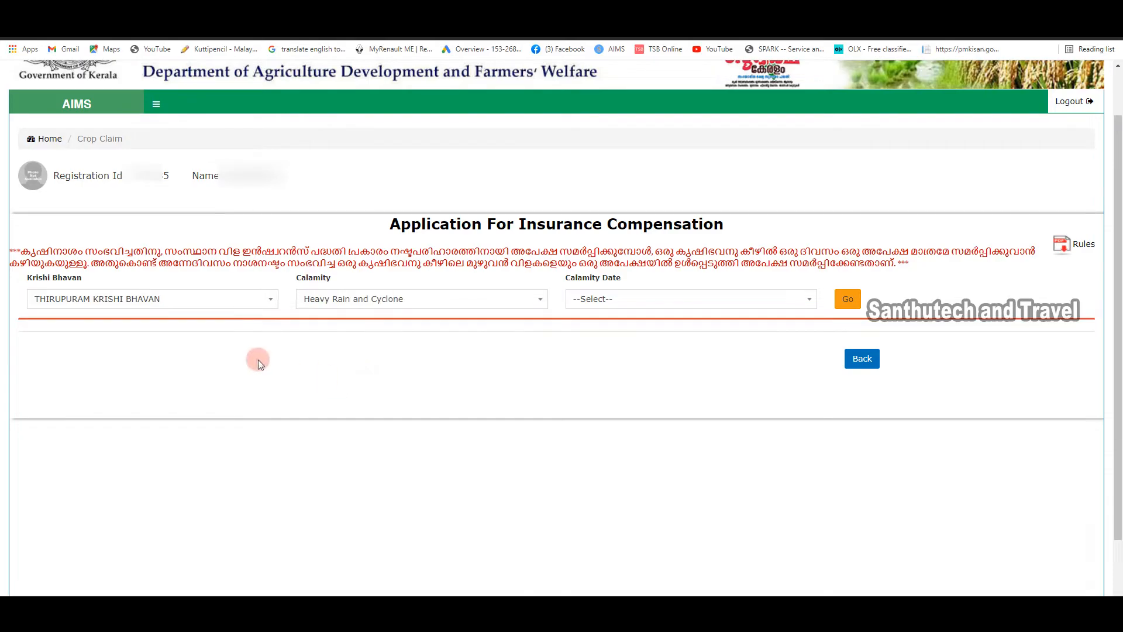
click(595, 297)
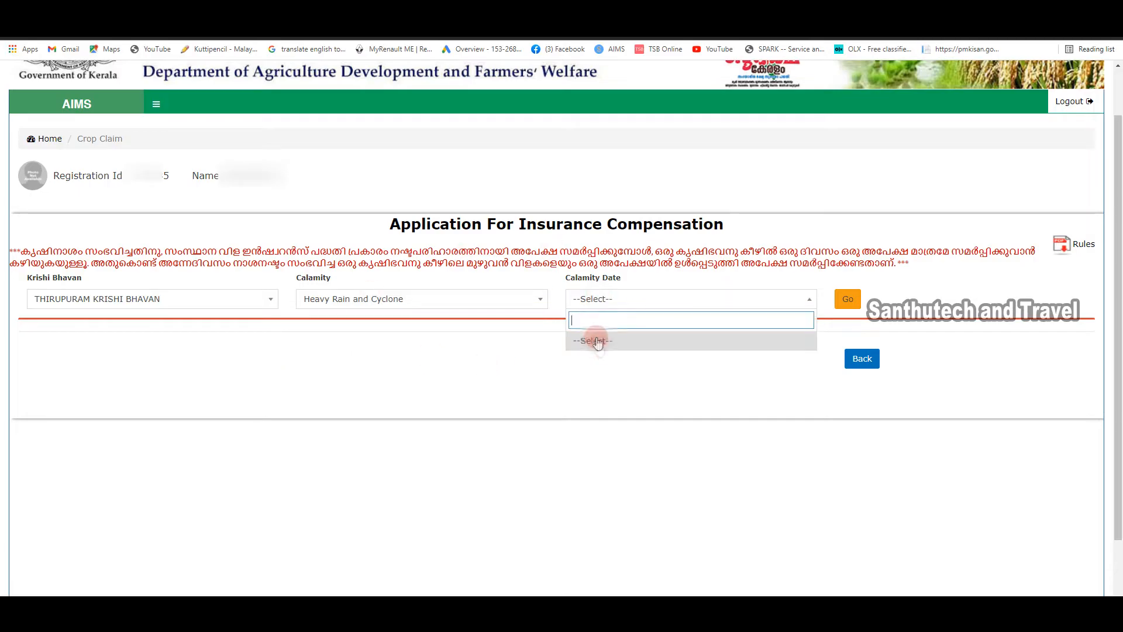
click(601, 306)
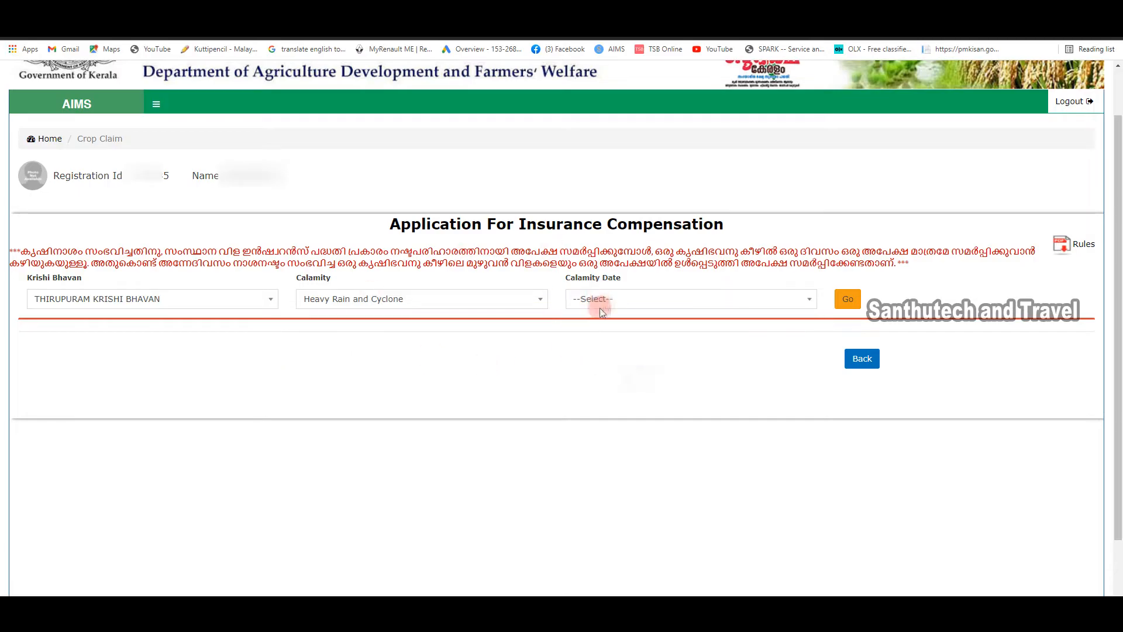
click(806, 301)
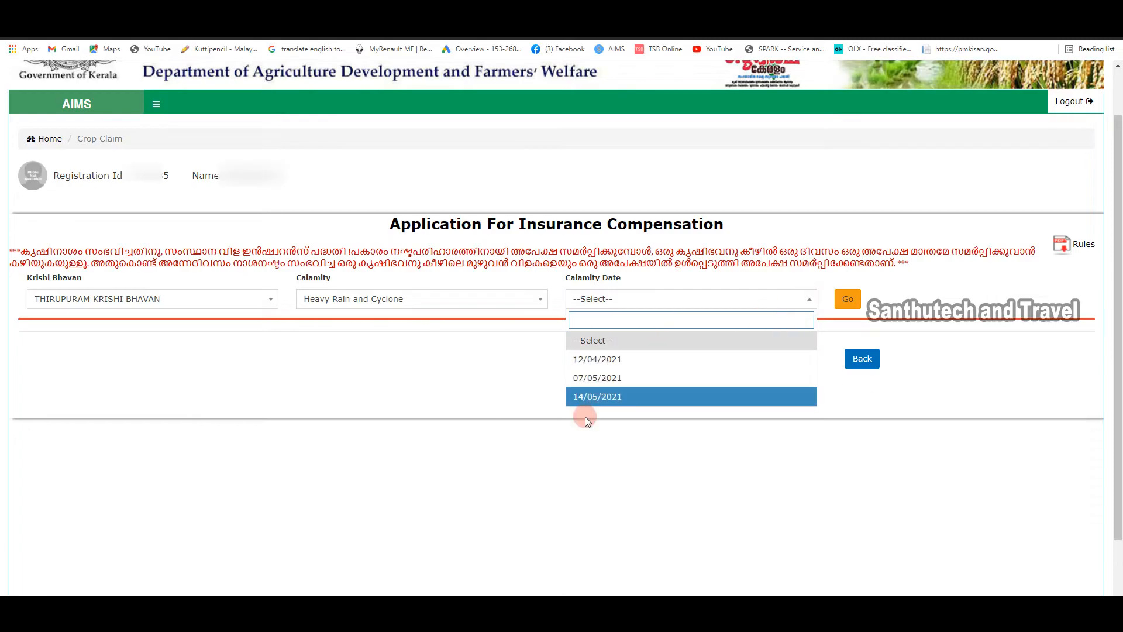
click(607, 403)
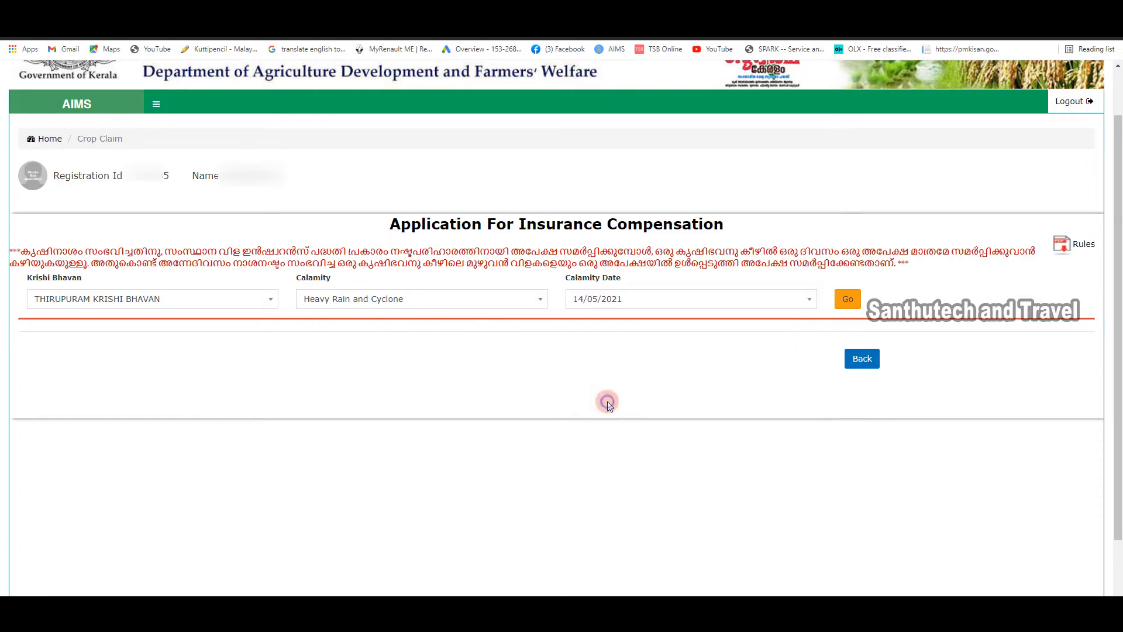
click(847, 300)
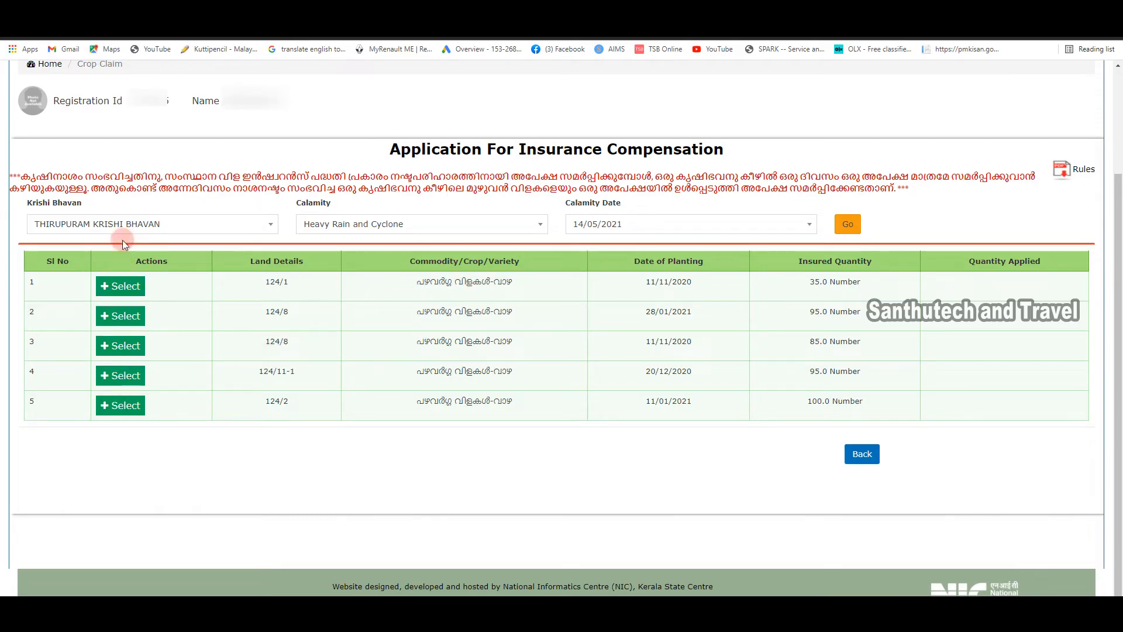
For the first 124/1 land entry, attach the photo 171201_agriculture_disaster_puerto_rico_drought to Banana Non bunched and enter a crop quantity of 5
click(115, 288)
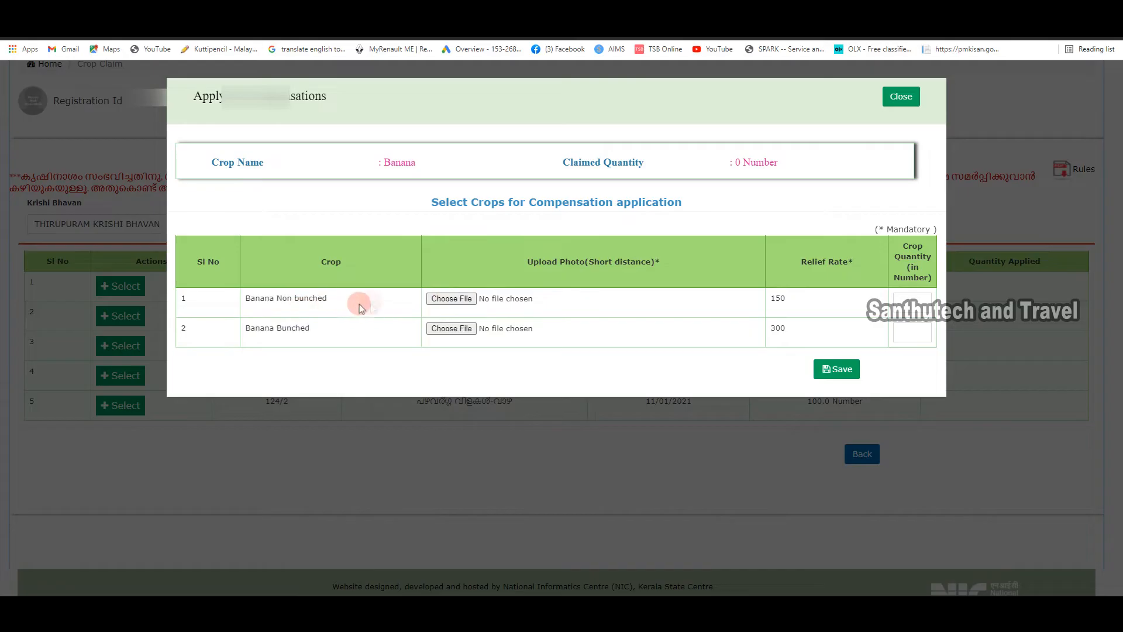
click(452, 300)
click(445, 181)
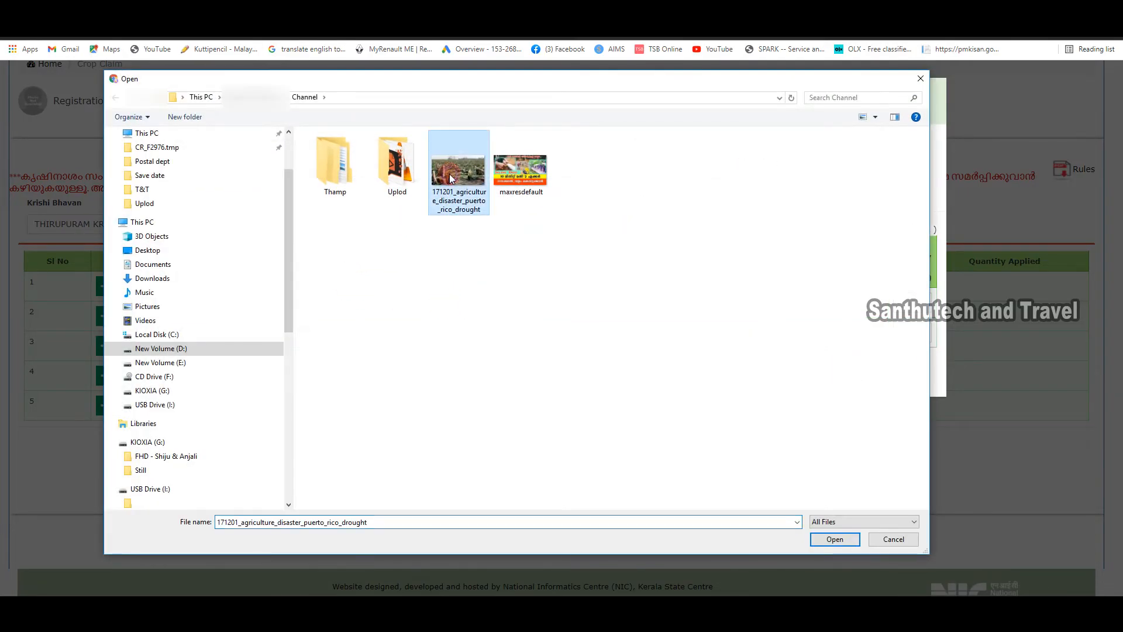
click(833, 540)
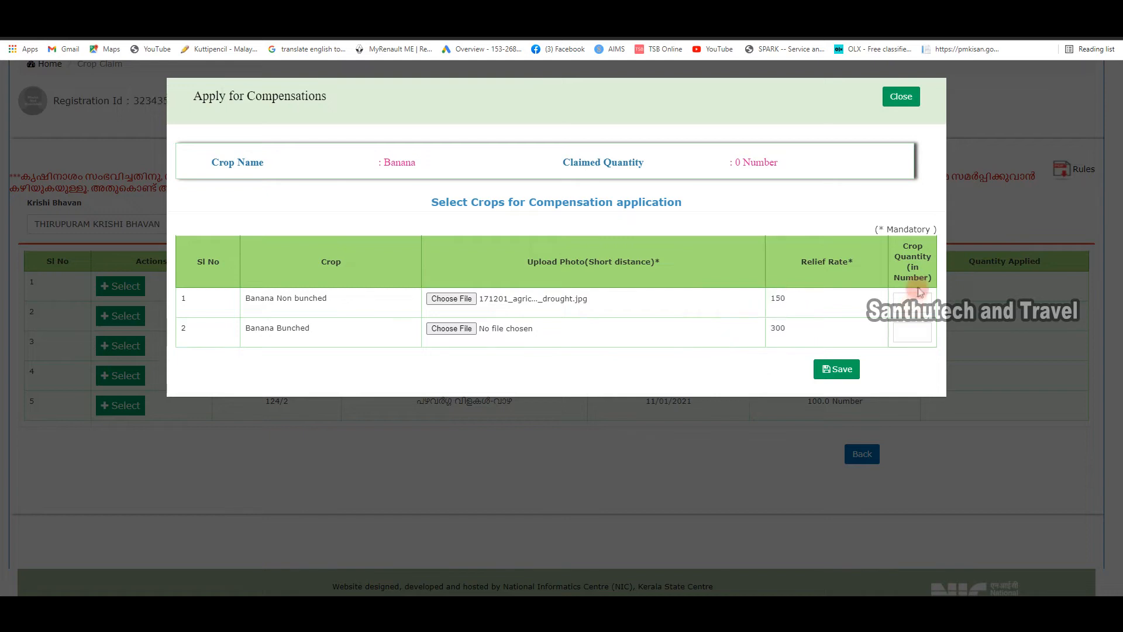
click(904, 307)
Attach the photo 171201_agriculture_disaster_puerto_rico_drought to Banana Bunched with a crop quantity of 4, and save the crop selection
click(451, 329)
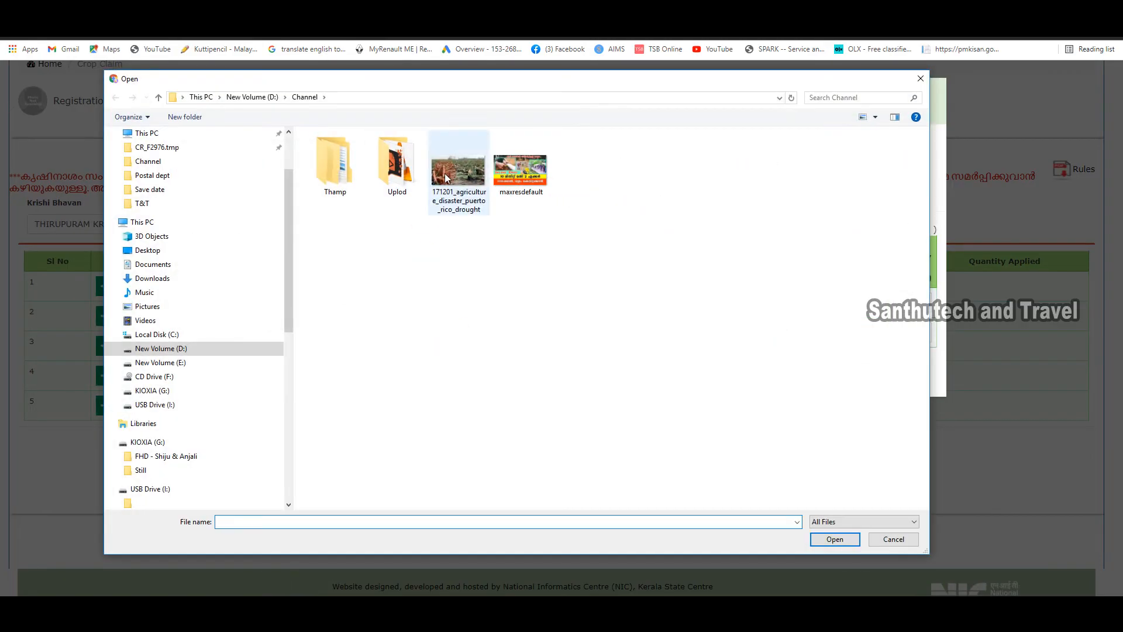
click(445, 178)
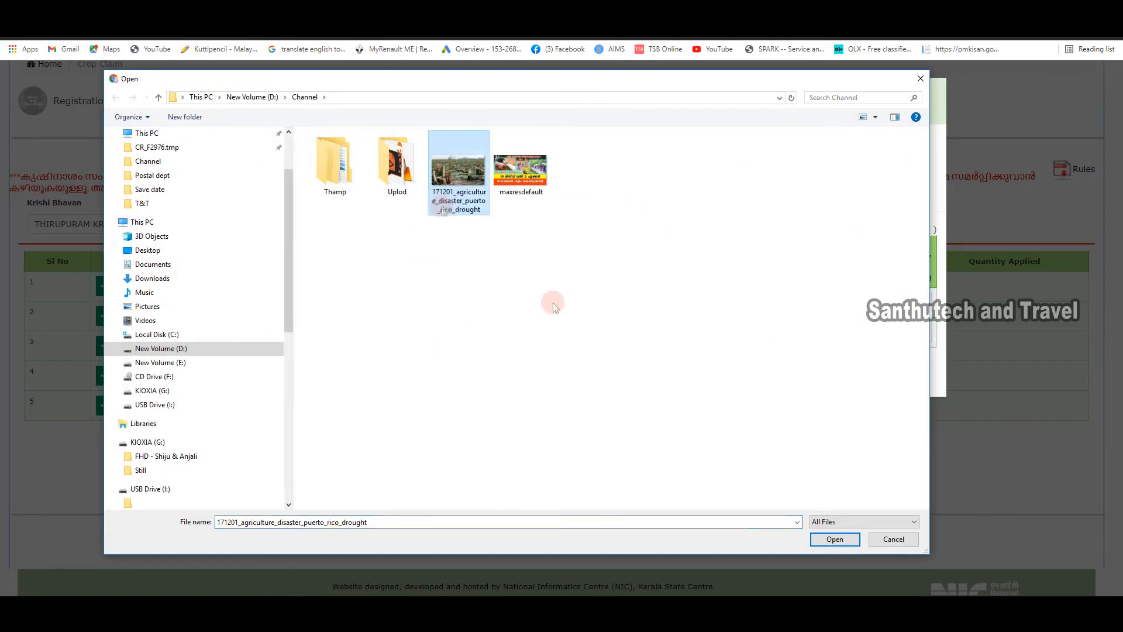
click(835, 539)
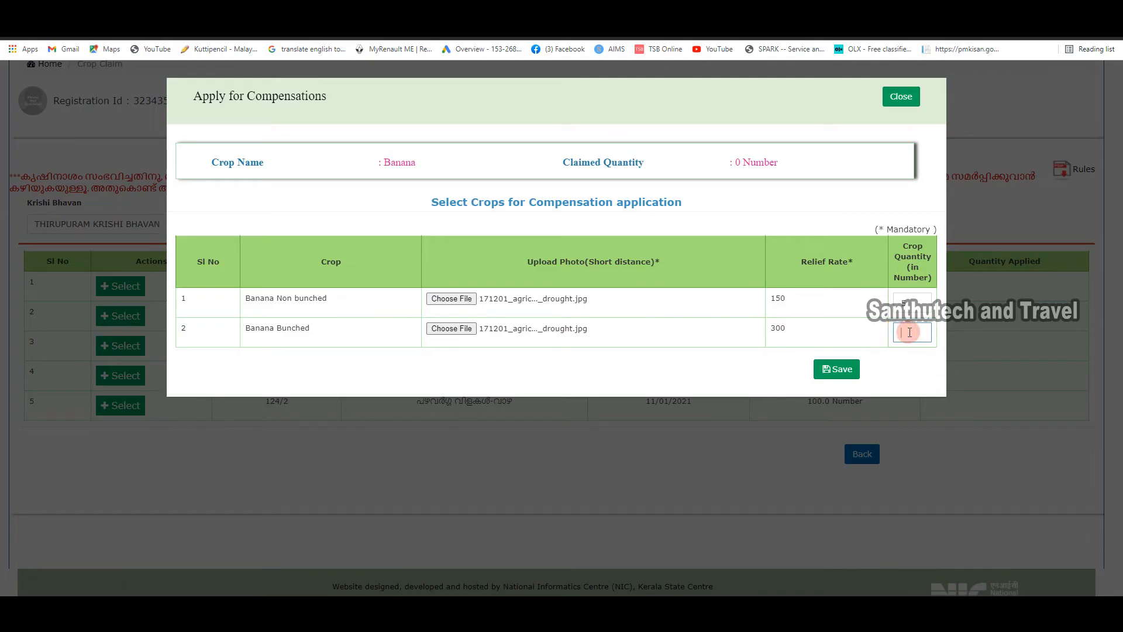
click(841, 371)
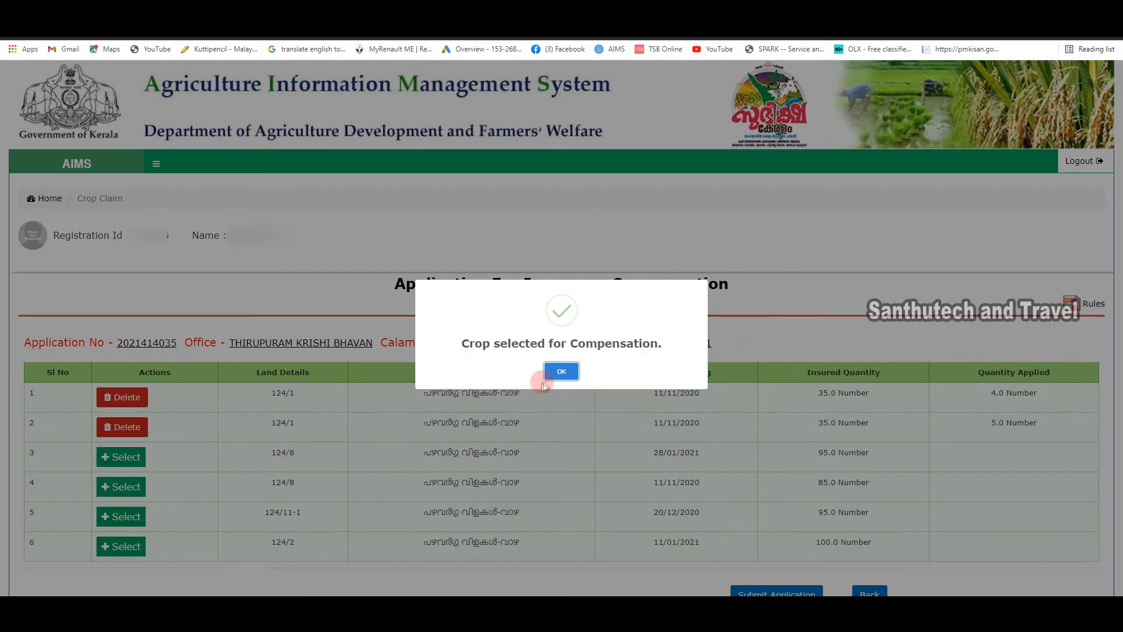
click(562, 374)
Submit the insurance compensation application and confirm the submission
scroll(133, 307, down, 2)
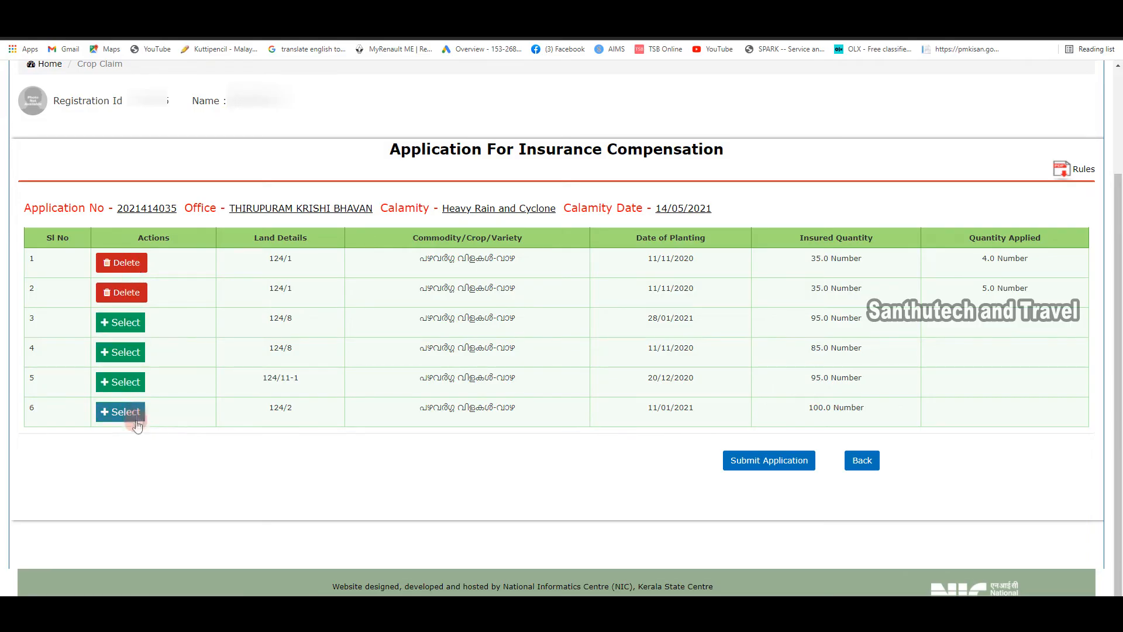
click(790, 466)
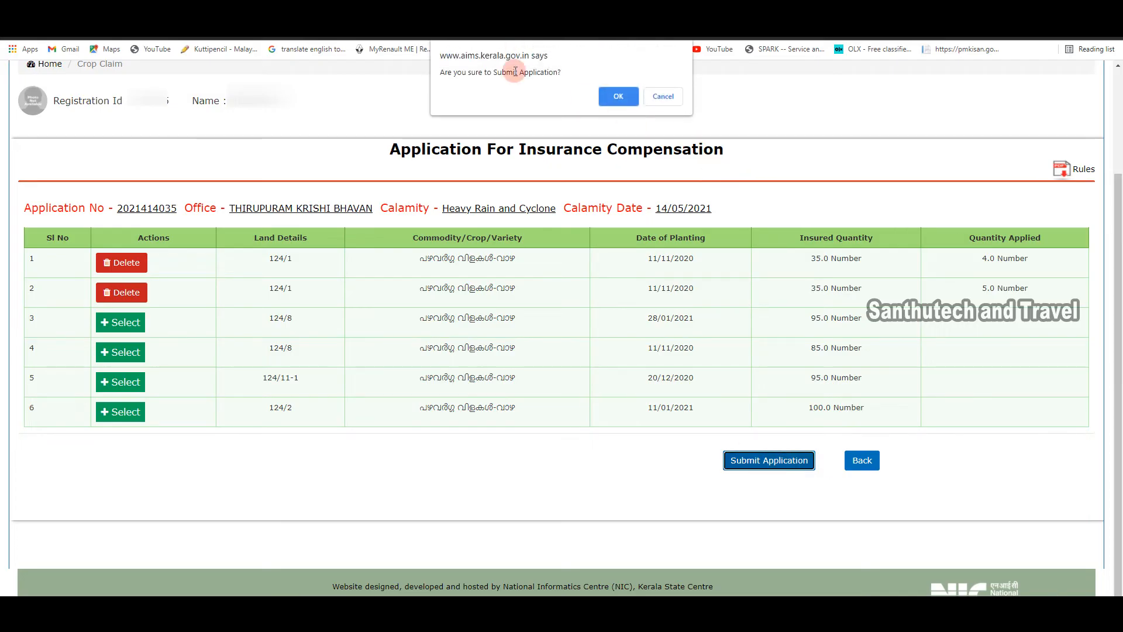
click(619, 97)
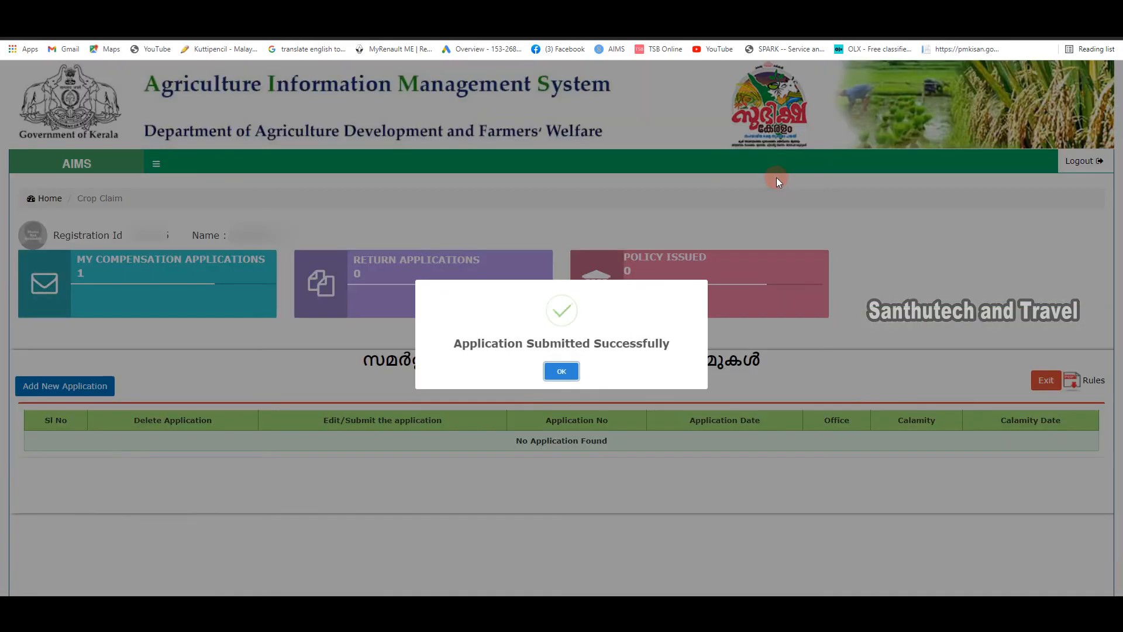
click(578, 375)
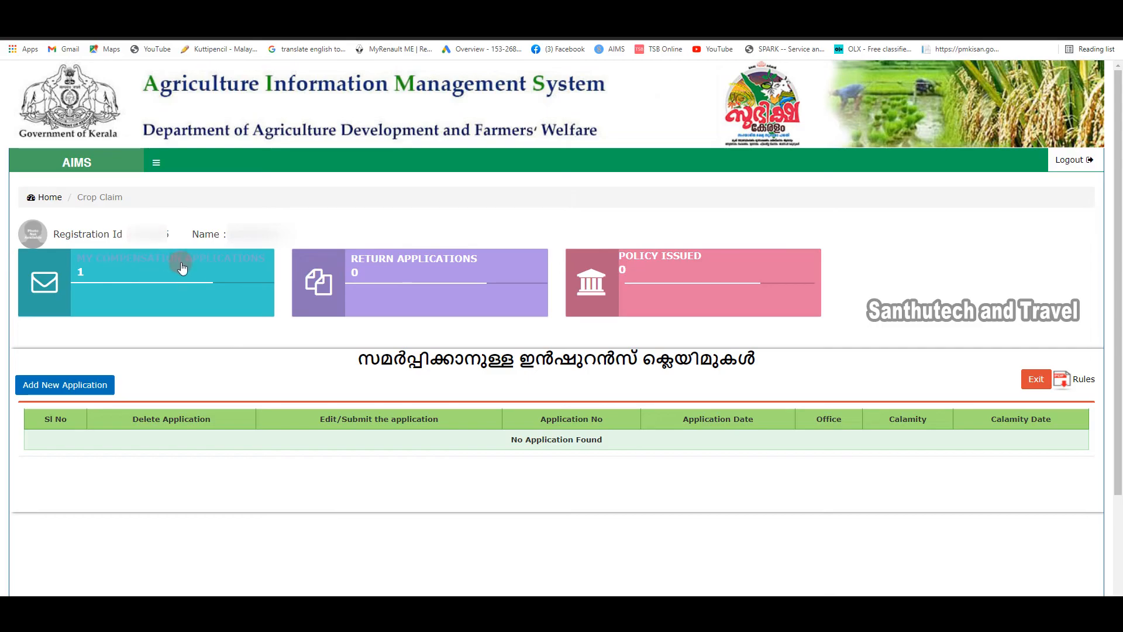
Check the submitted compensation application's status and crop details, and view the list of returned applications
click(129, 275)
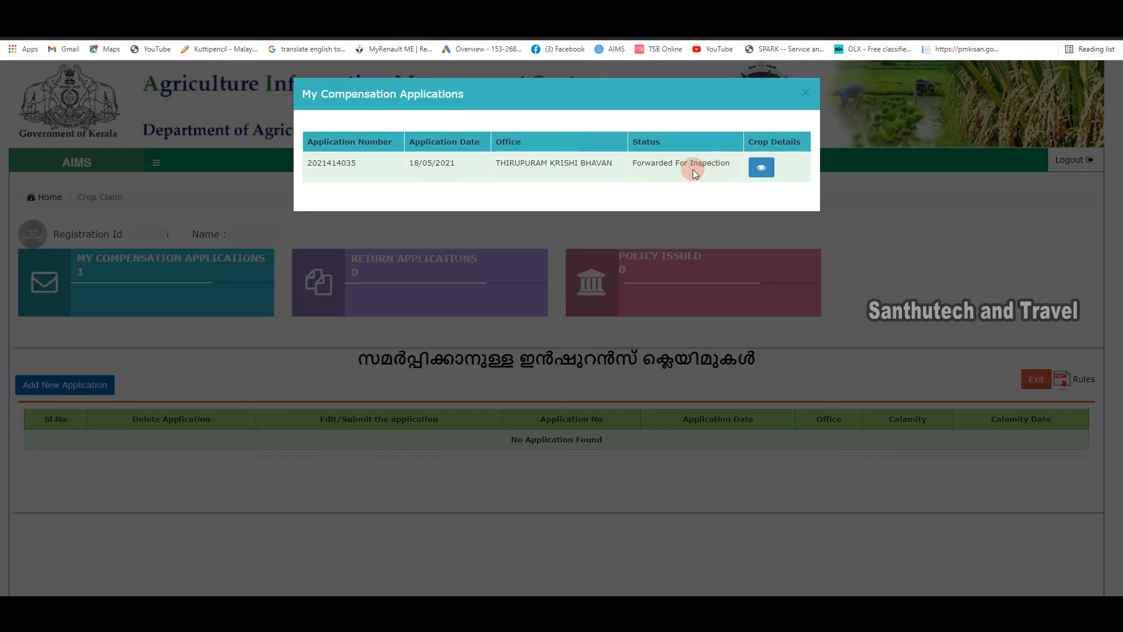
click(762, 169)
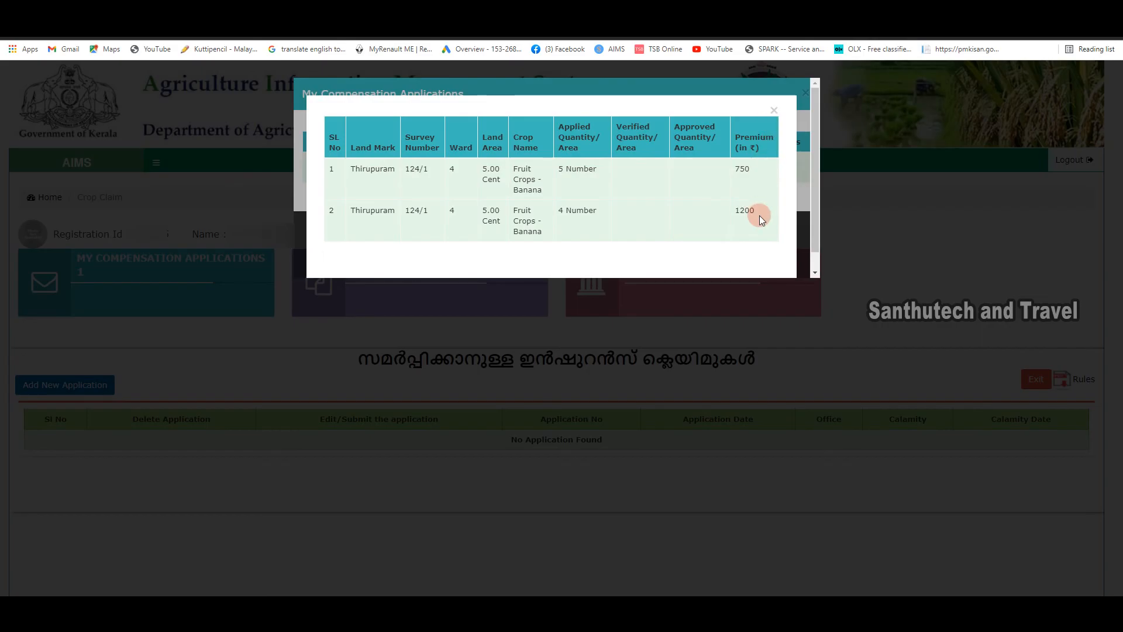
click(773, 112)
click(805, 92)
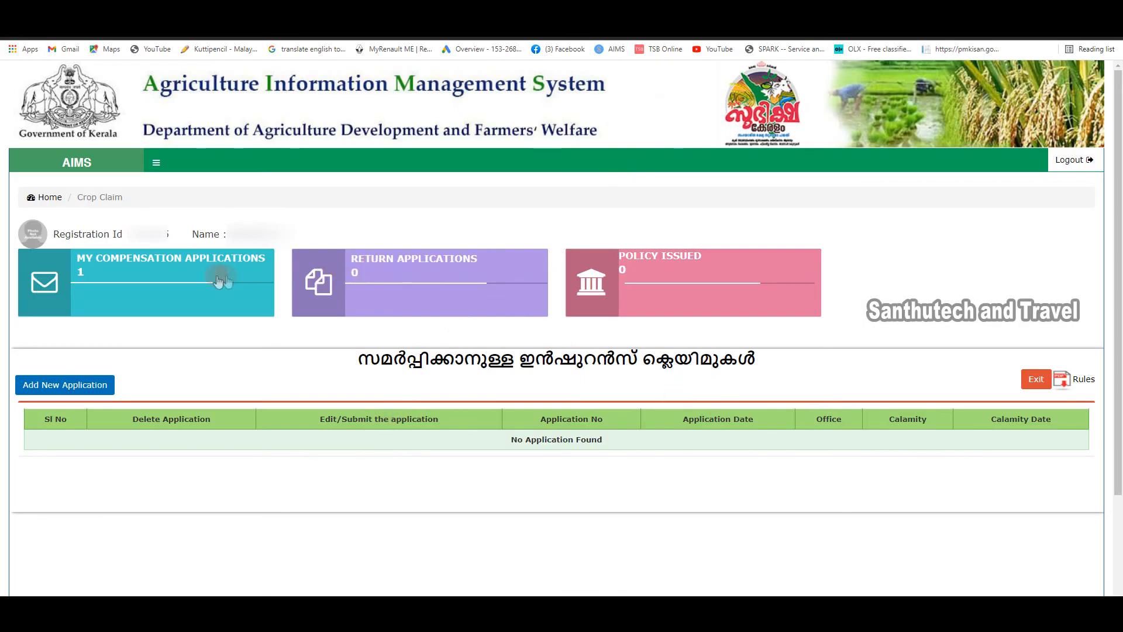
click(387, 261)
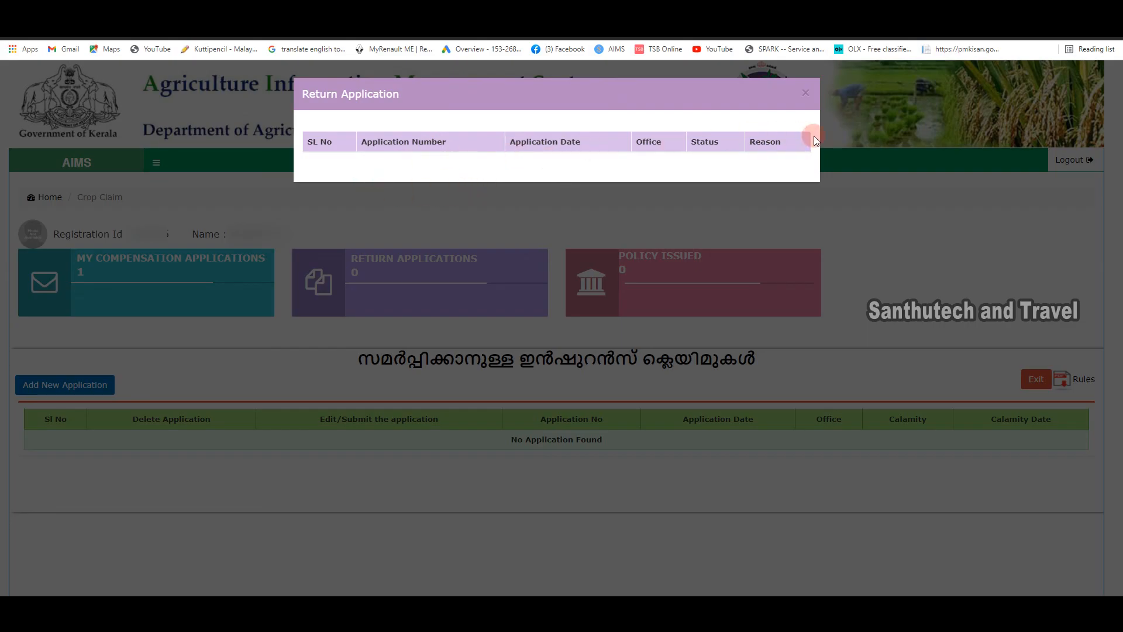
click(806, 94)
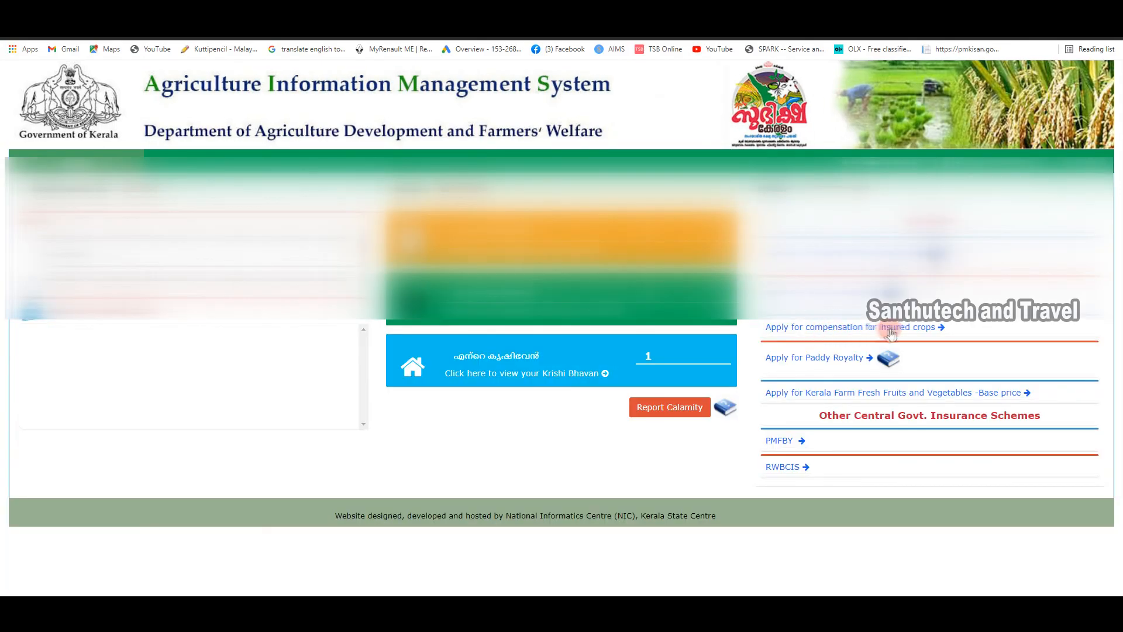
Start another compensation application for insured crops, choosing Heavy Rain and Cyclone as the calamity and 14/05/2021 as the calamity date
click(923, 327)
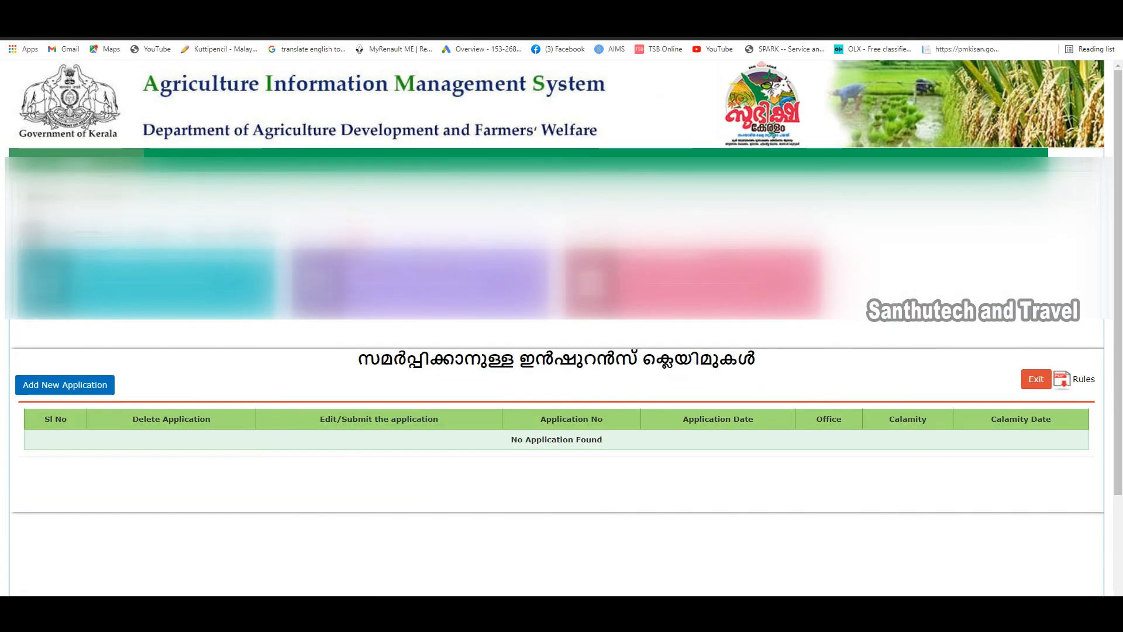
scroll(43, 335, down, 1)
click(43, 335)
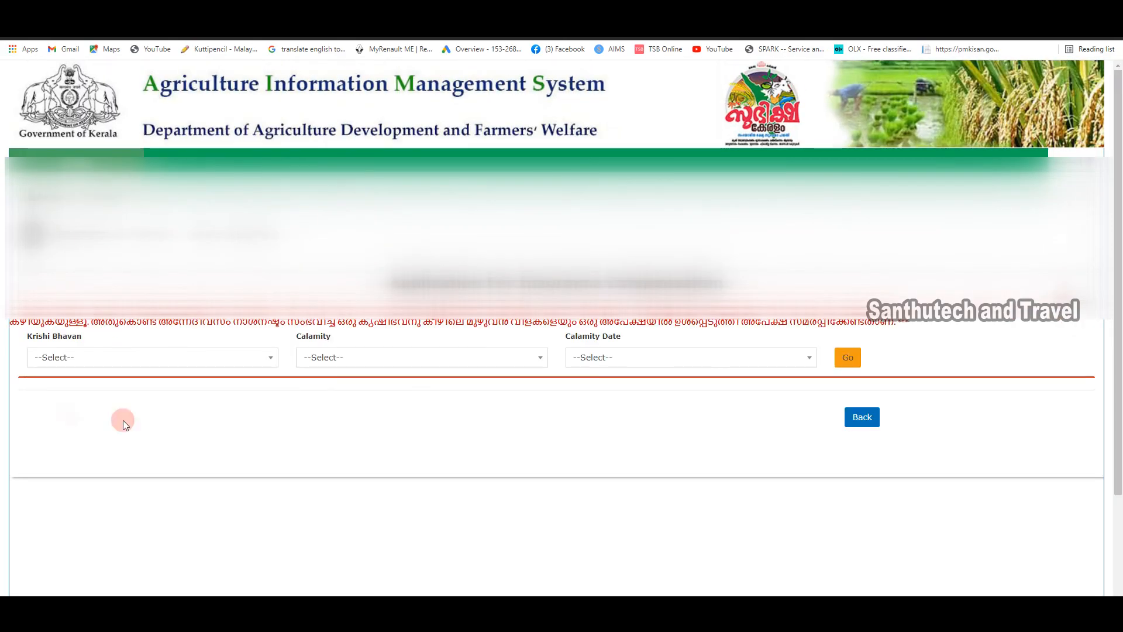
scroll(557, 361, down, 1)
click(377, 302)
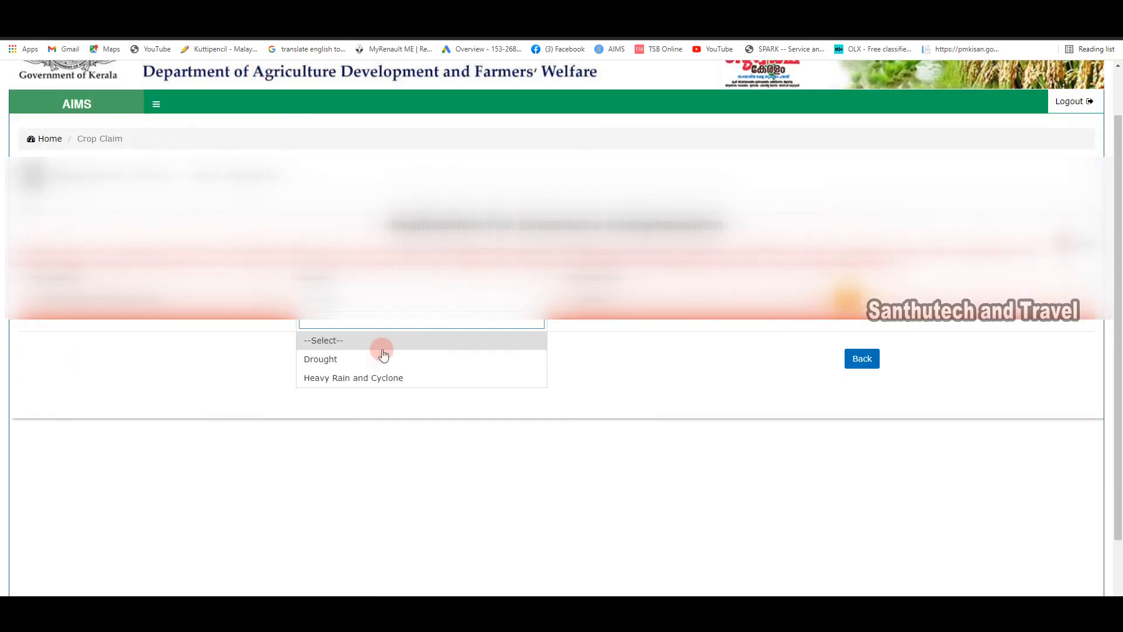
click(374, 381)
click(603, 300)
click(800, 301)
click(607, 401)
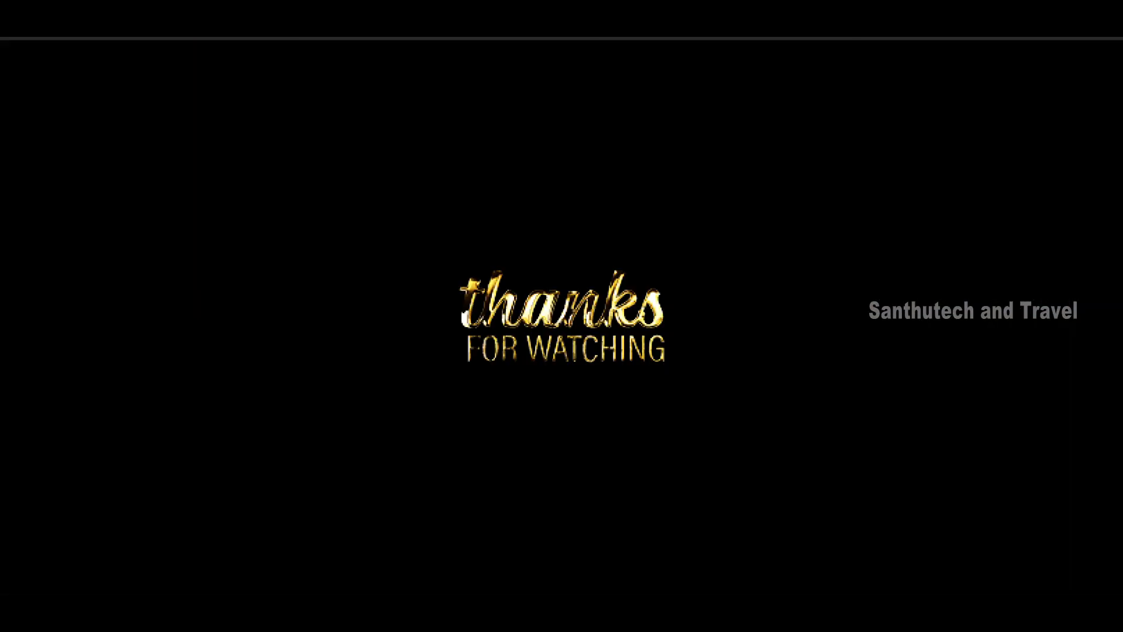